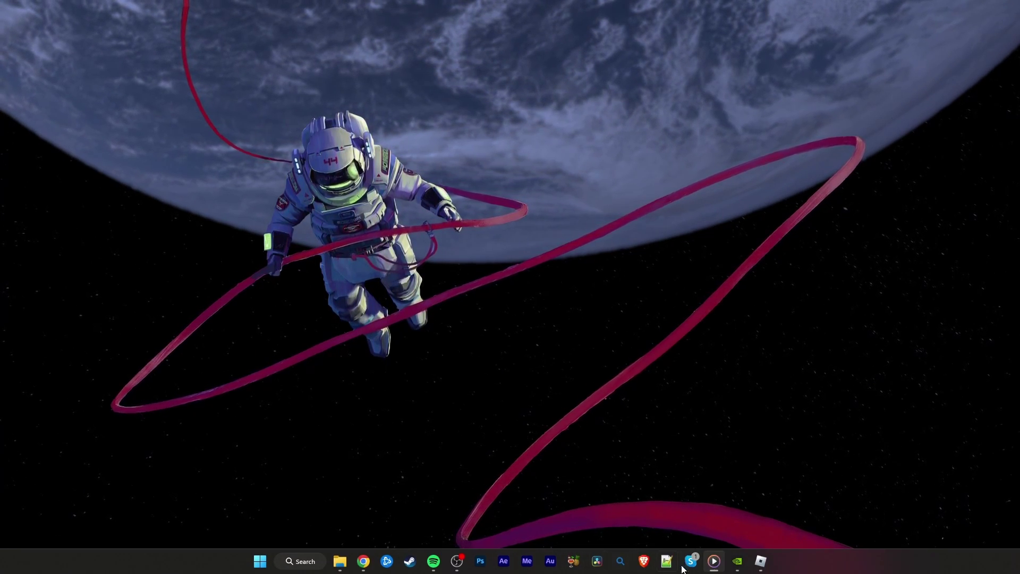
Return to Roblox, spawn into Team Deathmatch, play briefly switching weapons, then reopen the menu
left_click(762, 563)
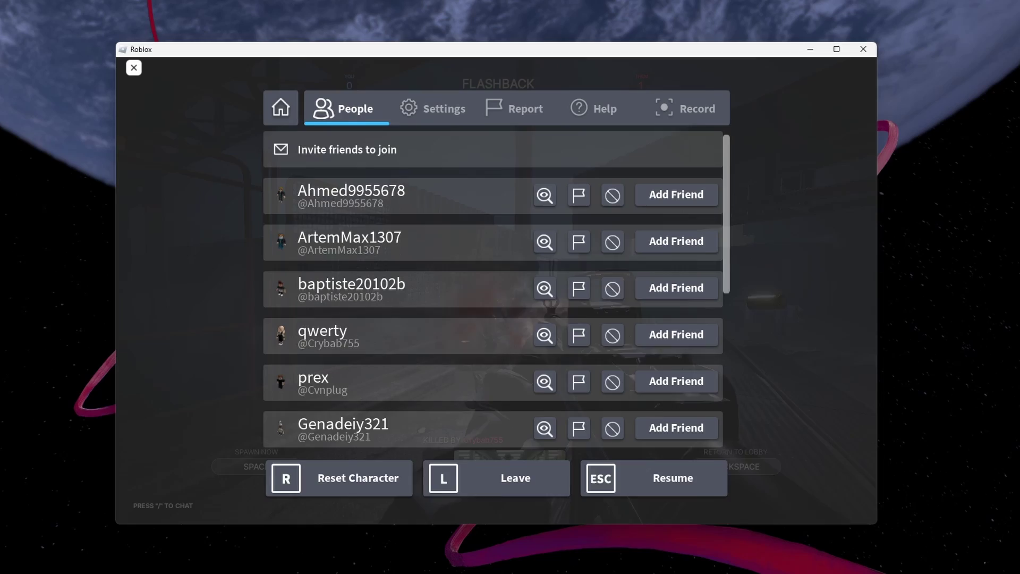
key("Escape")
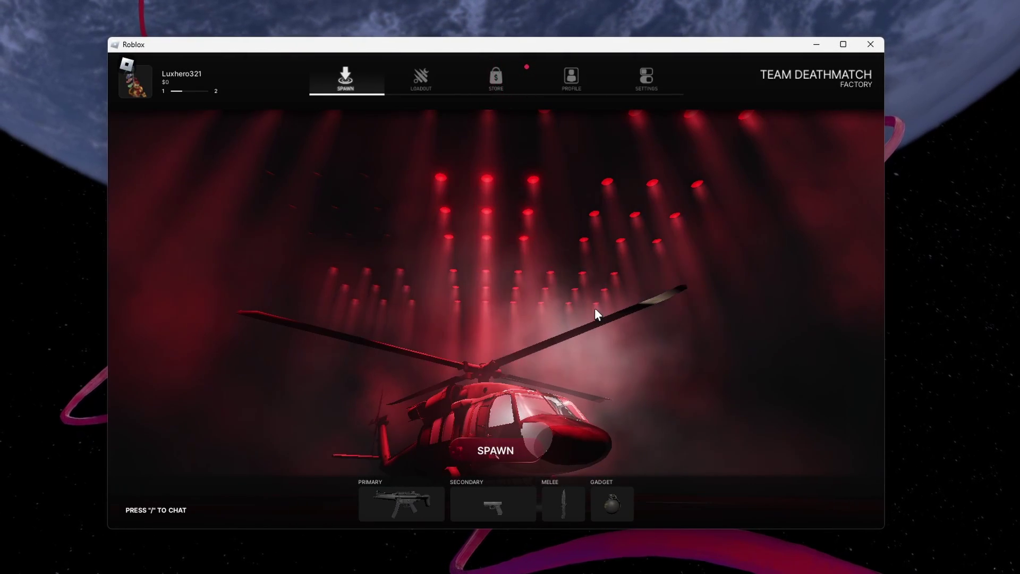
left_click(514, 451)
key("w")
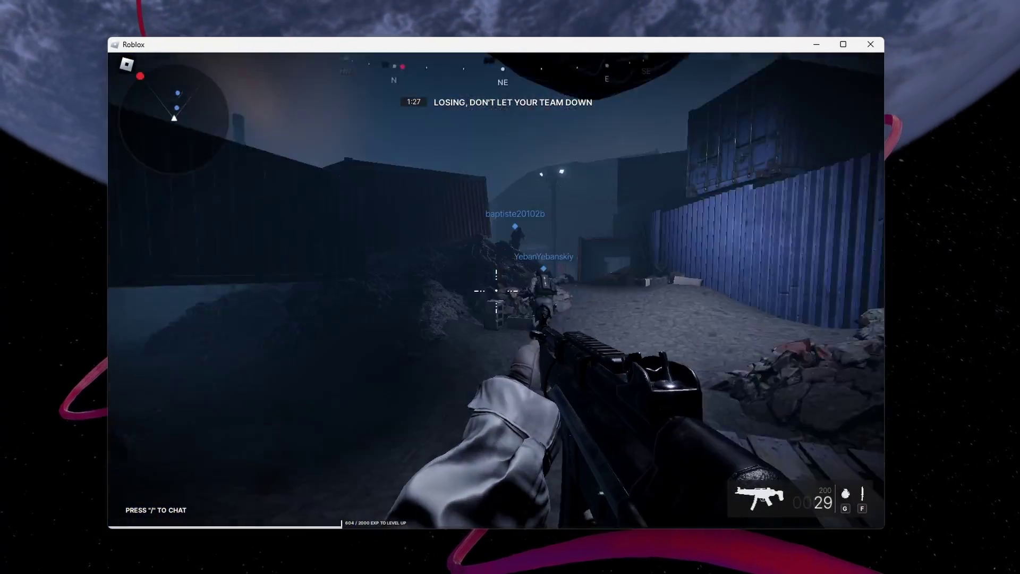
key("2")
key("1")
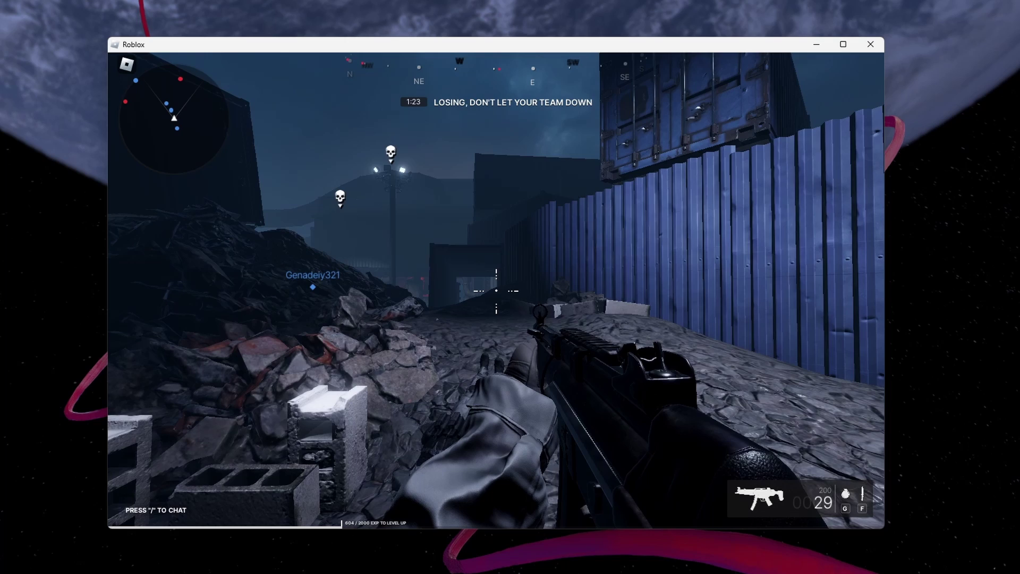
key("Escape")
On the Settings page, switch Graphics Mode to Manual and drop Graphics Quality four steps to minimum
left_click(449, 105)
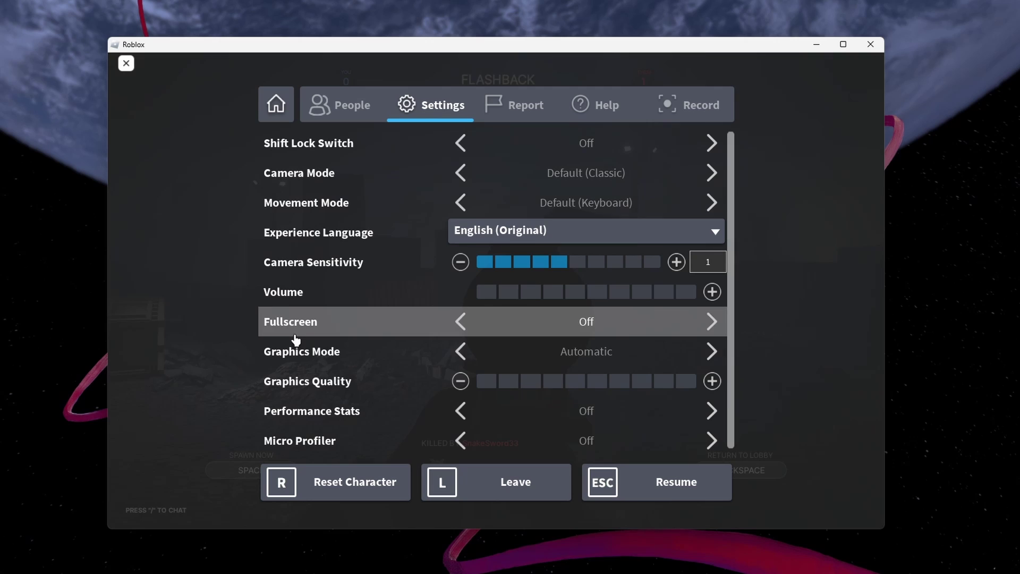
left_click(460, 351)
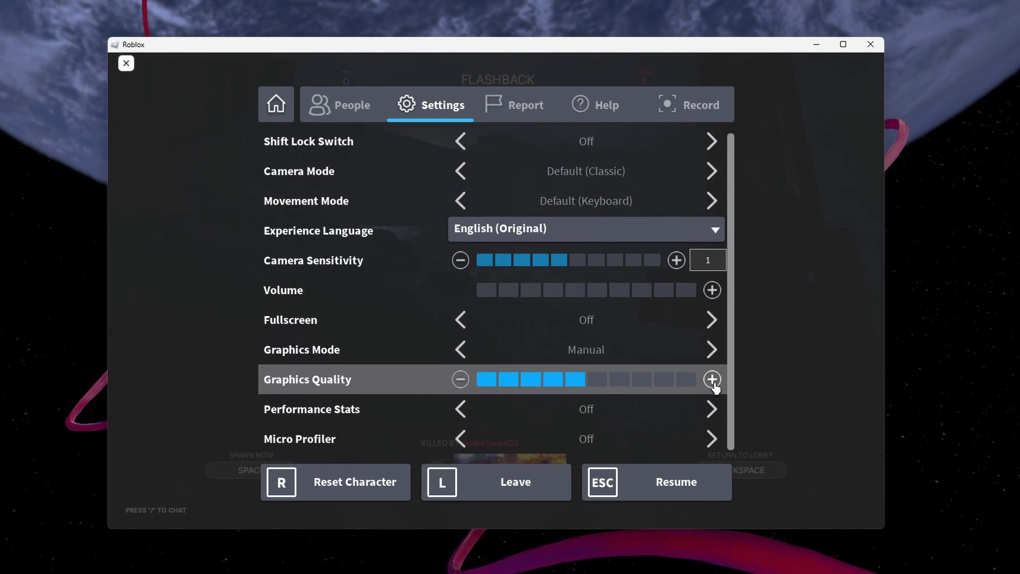
left_click(460, 380)
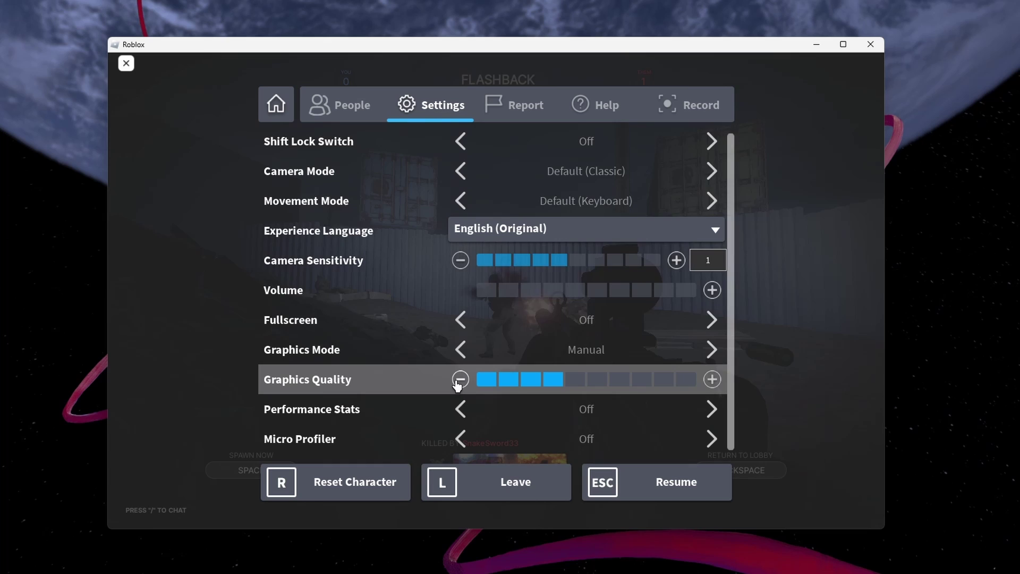
left_click(460, 380)
left_click(460, 379)
left_click(460, 379)
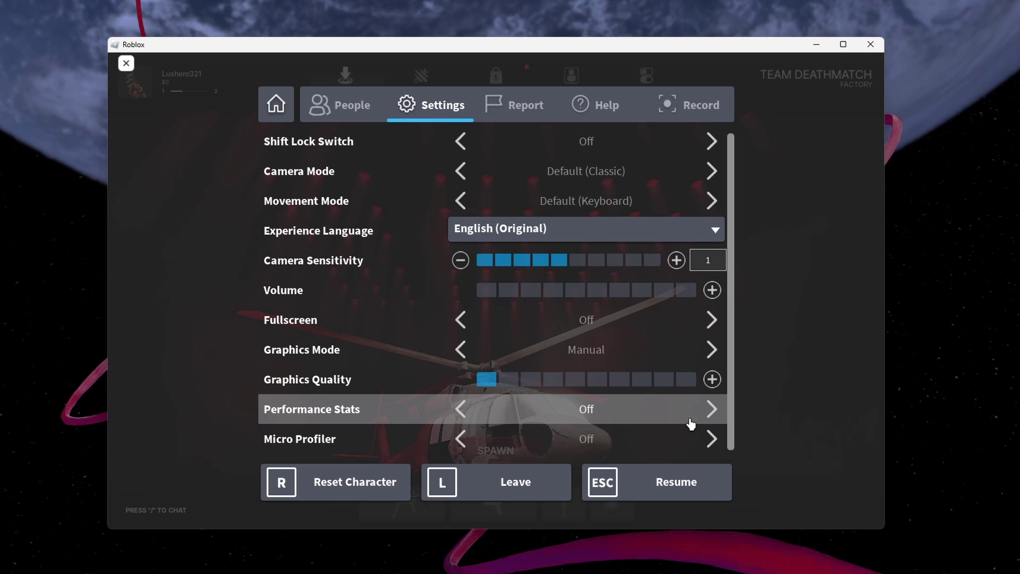
View the Mem, CPU, GPU, Sent, Recv and Ping performance graphs in game
key("Escape")
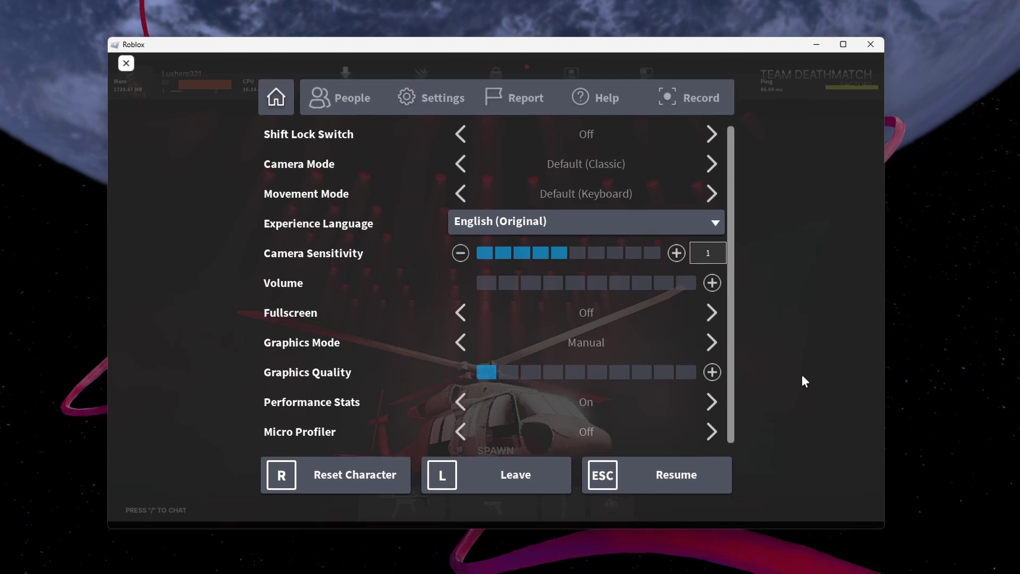
left_click(160, 94)
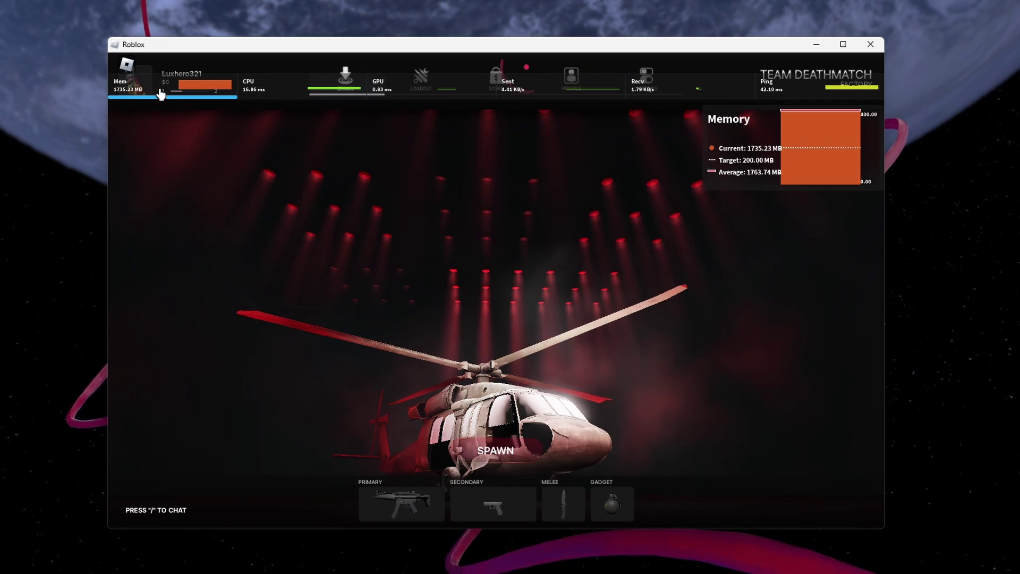
left_click(313, 93)
left_click(409, 94)
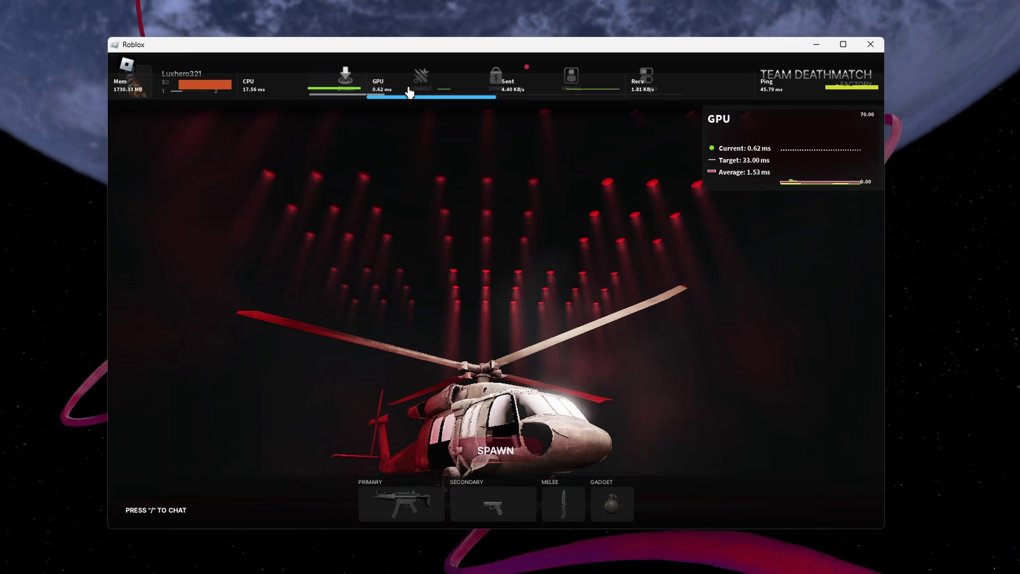
left_click(572, 93)
left_click(685, 91)
left_click(806, 89)
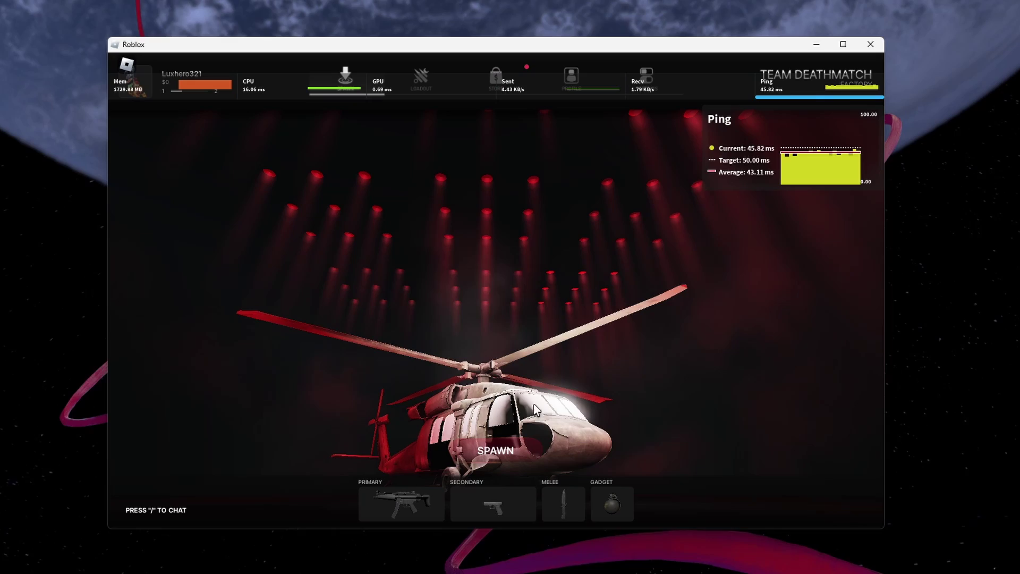
Spawn back into the match, then leave the experience and close Roblox
left_click(488, 451)
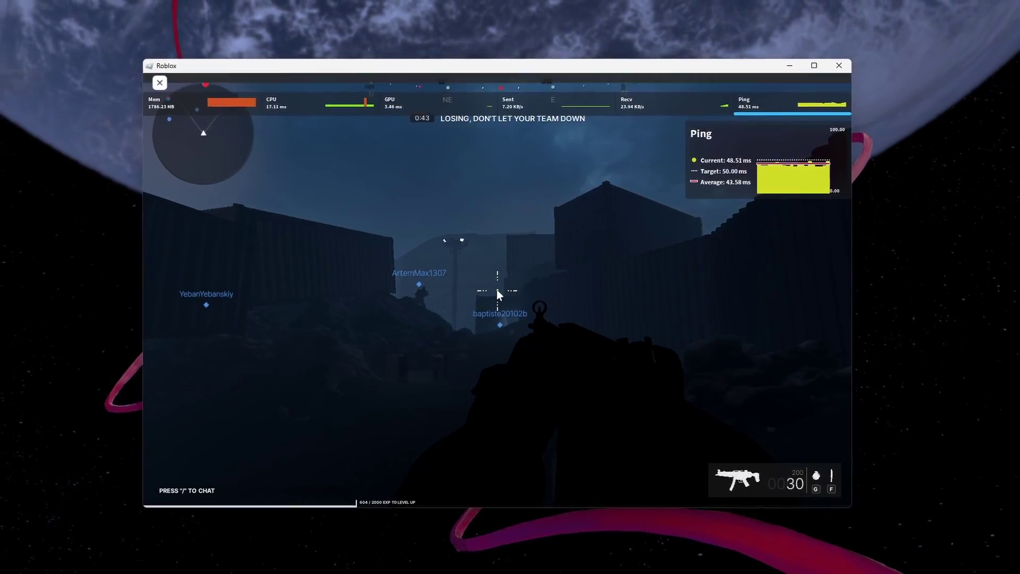
key("Escape")
left_click(482, 463)
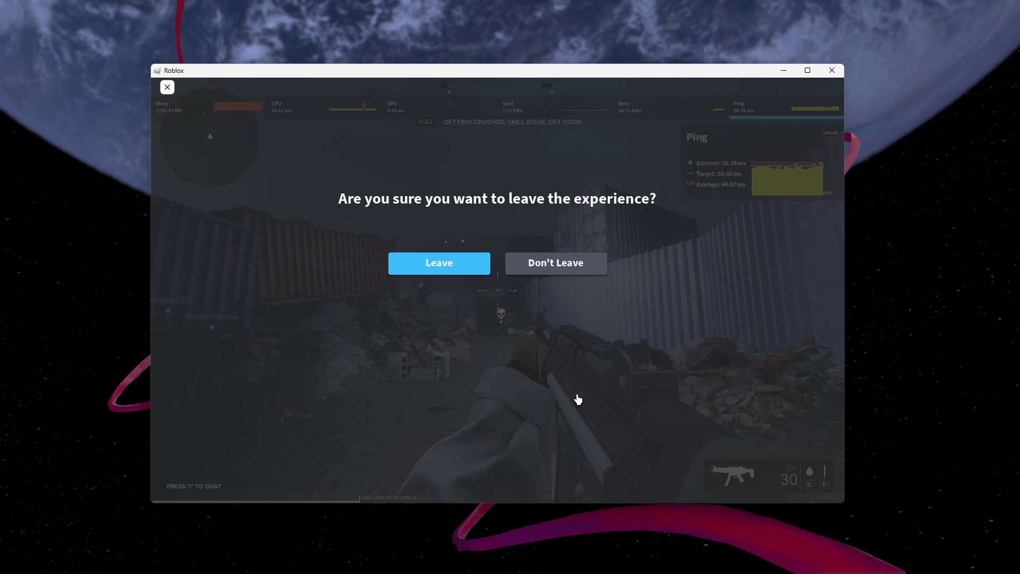
left_click(836, 74)
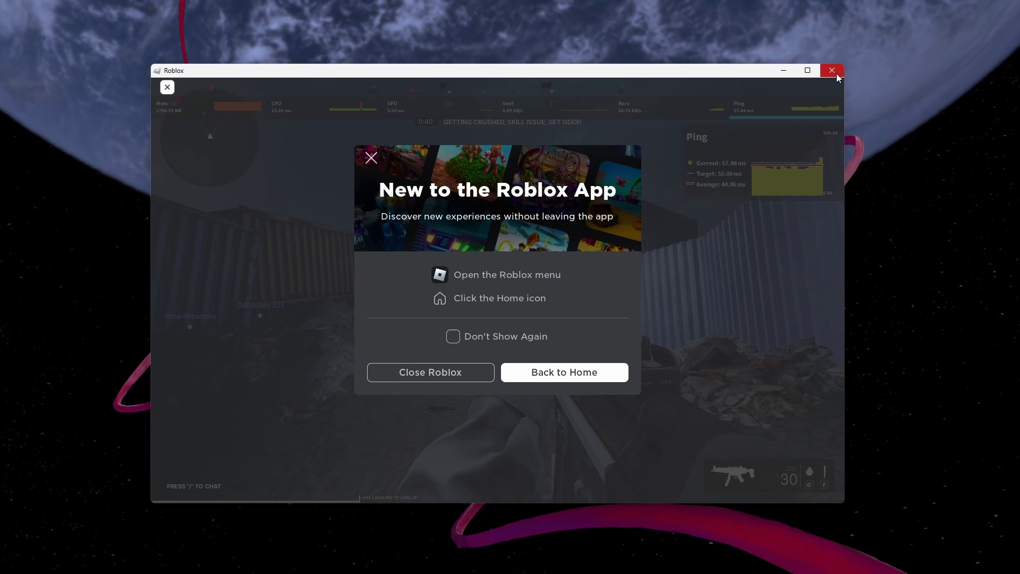
left_click(447, 375)
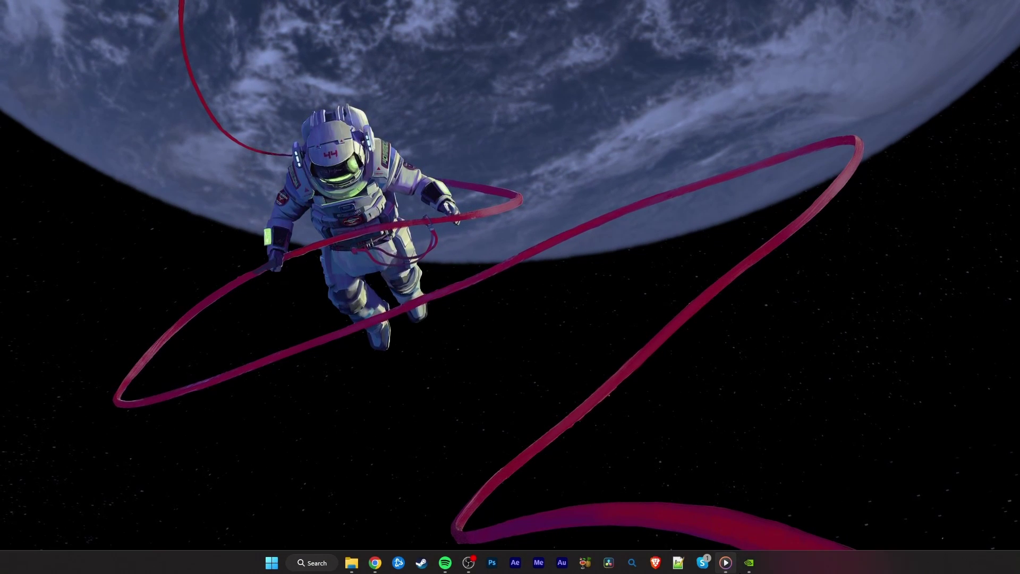
Search the Start menu for 'gef' and then 'amd', ending on GeForce Experience's Home page
key("super")
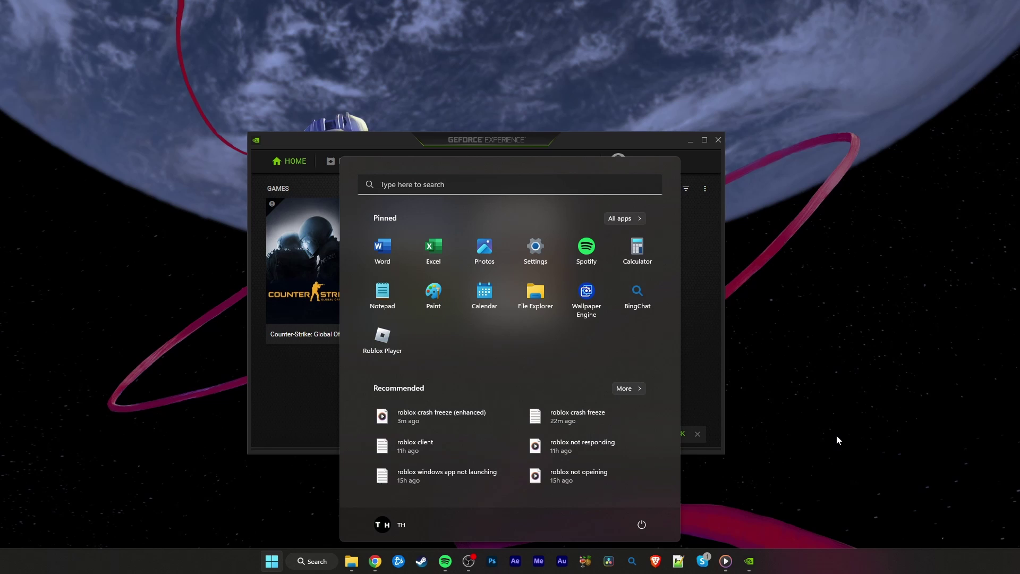
type("gef")
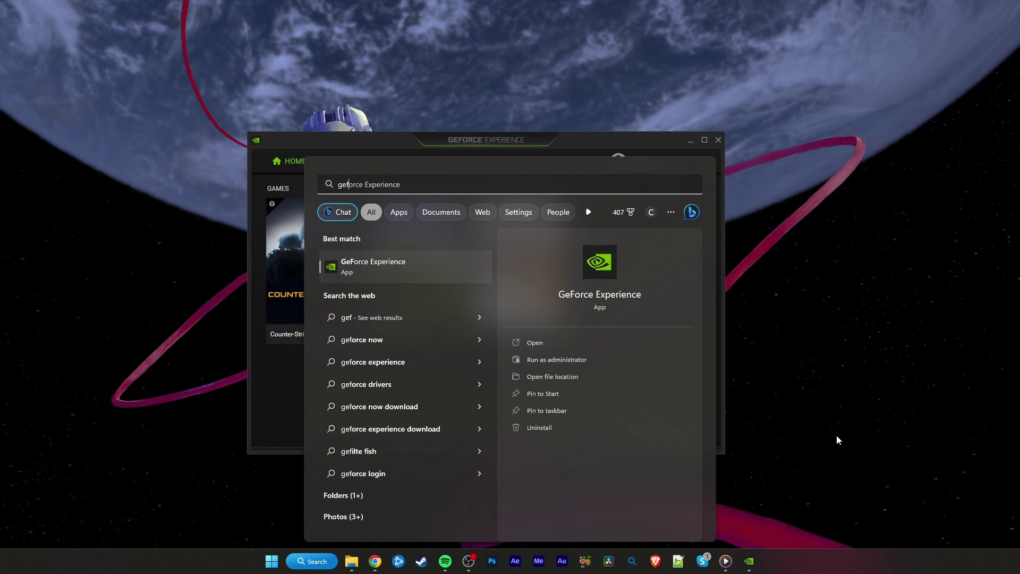
key("BackSpace")
key("BackSpace")
key("BackSpace")
type("amd")
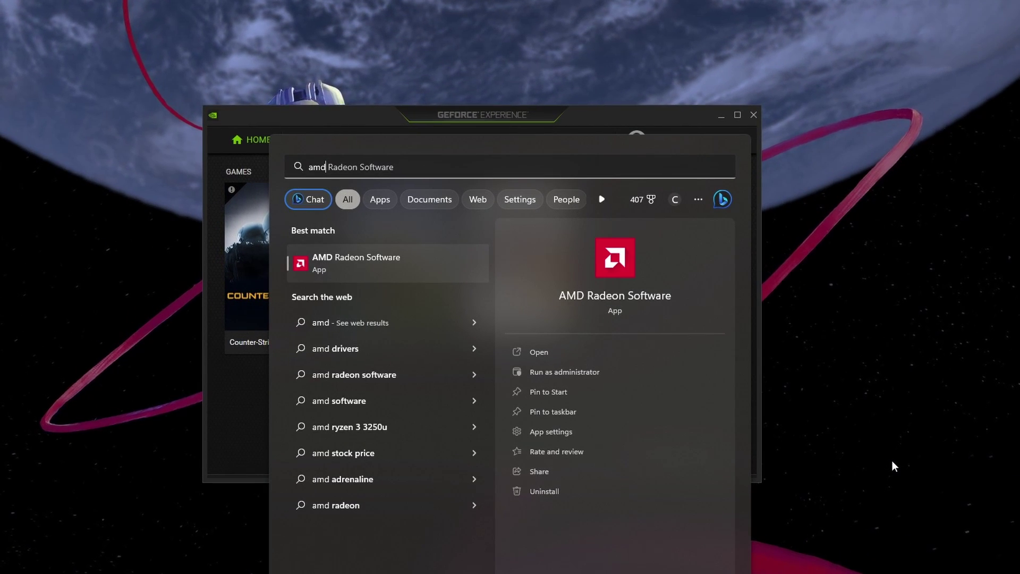
key("Return")
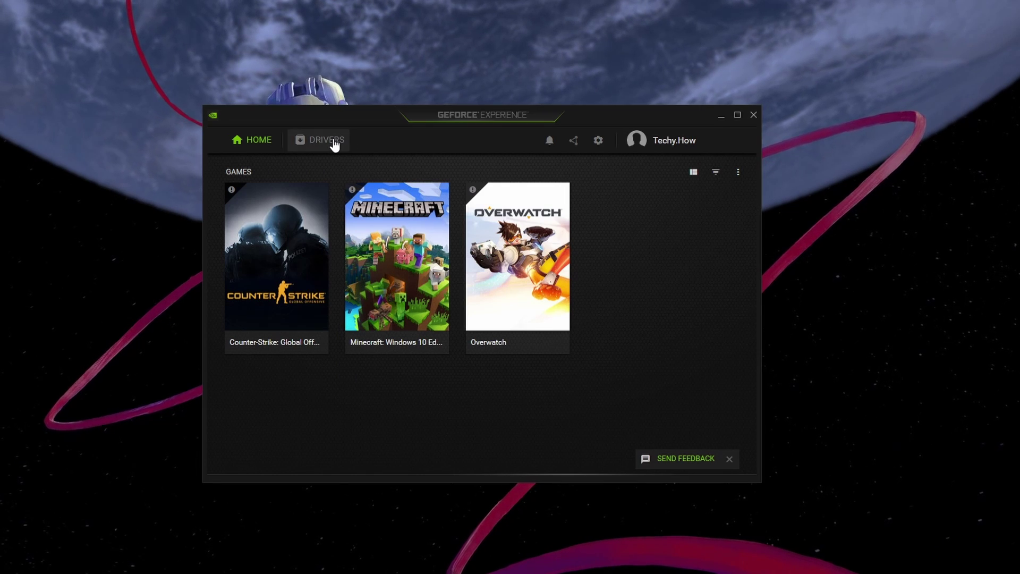
Check the Drivers page: Game Ready Driver 531.79 available, 527.99 installed
left_click(334, 141)
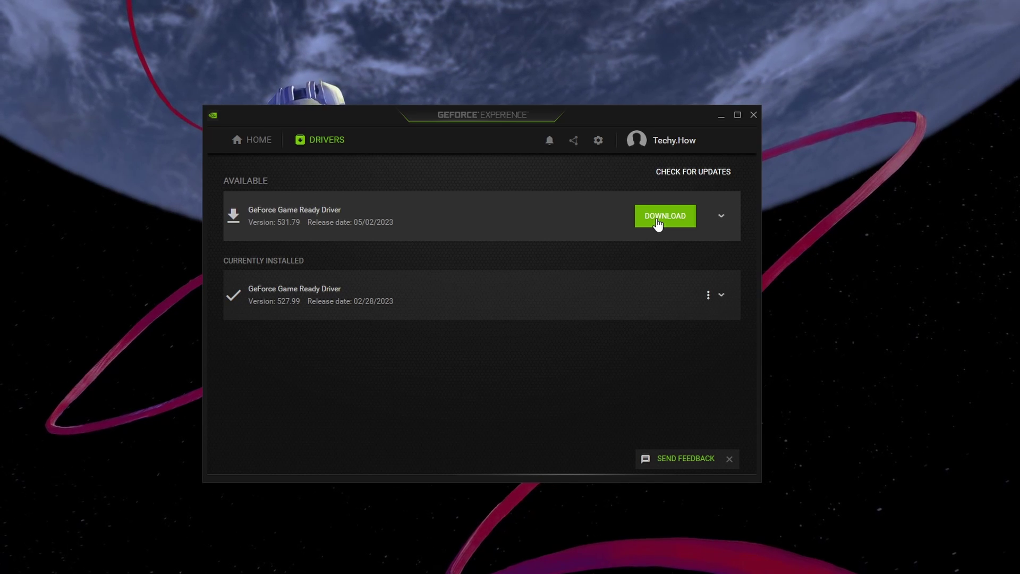
Open GeForce Experience's General settings and scroll through them
left_click(597, 142)
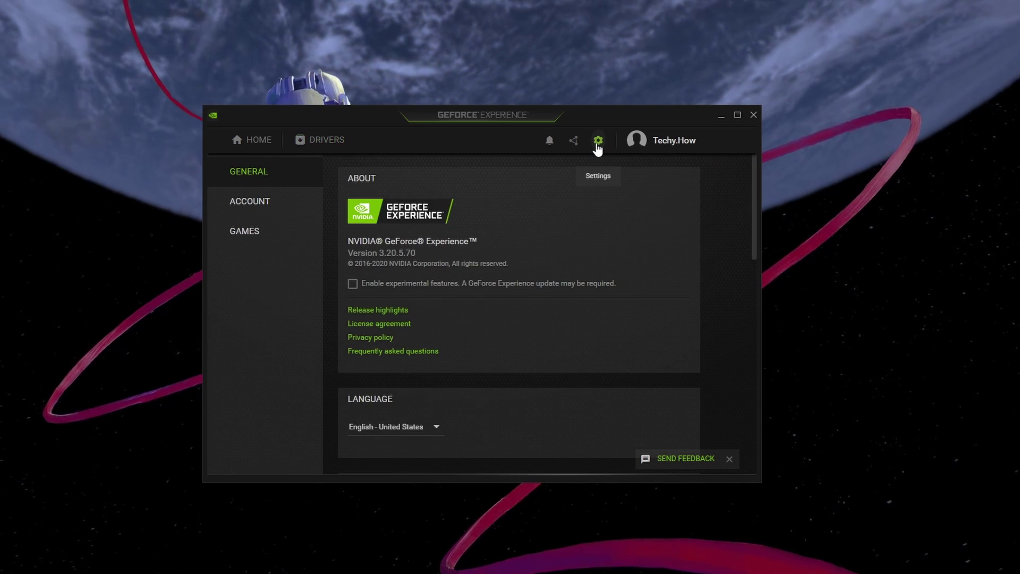
scroll(616, 295, "down", 5)
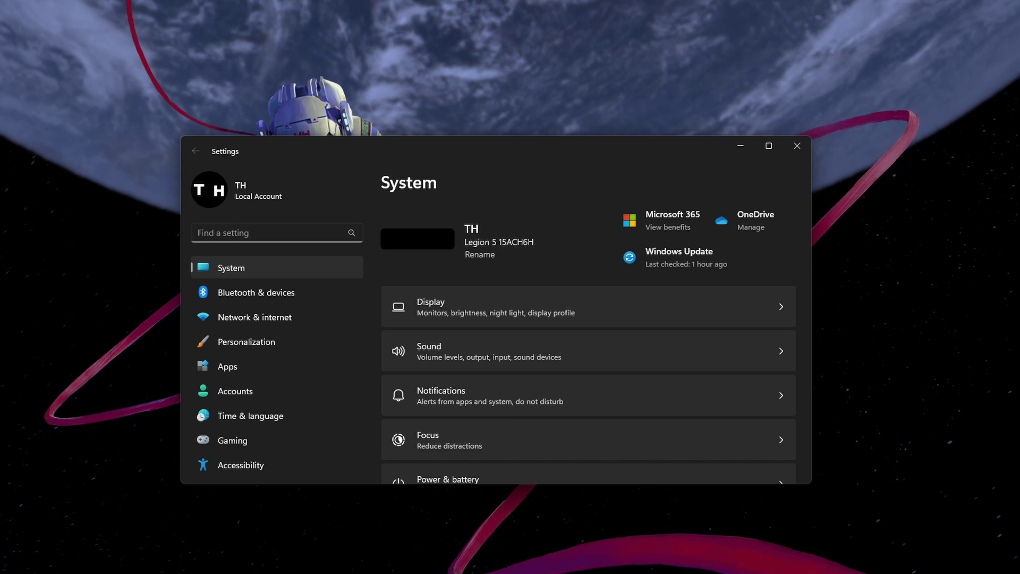
Start a Windows Update check for new updates, then close Settings
scroll(323, 431, "down", 2)
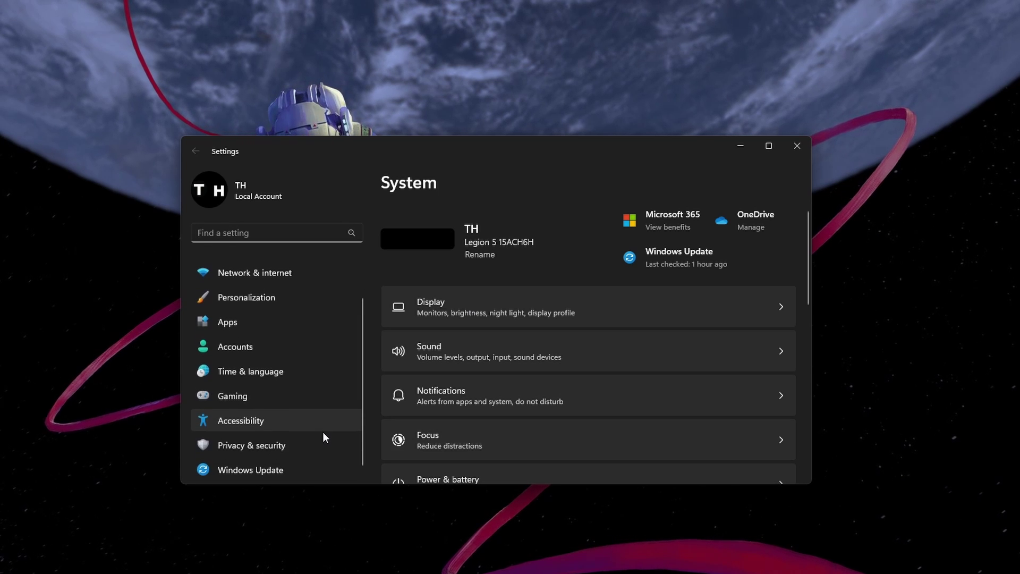
left_click(317, 464)
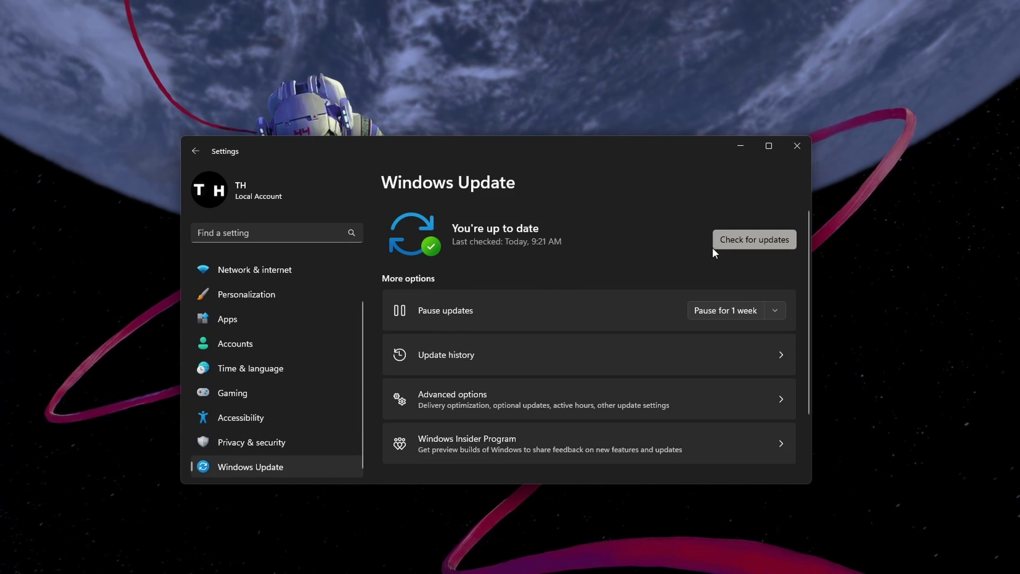
left_click(715, 245)
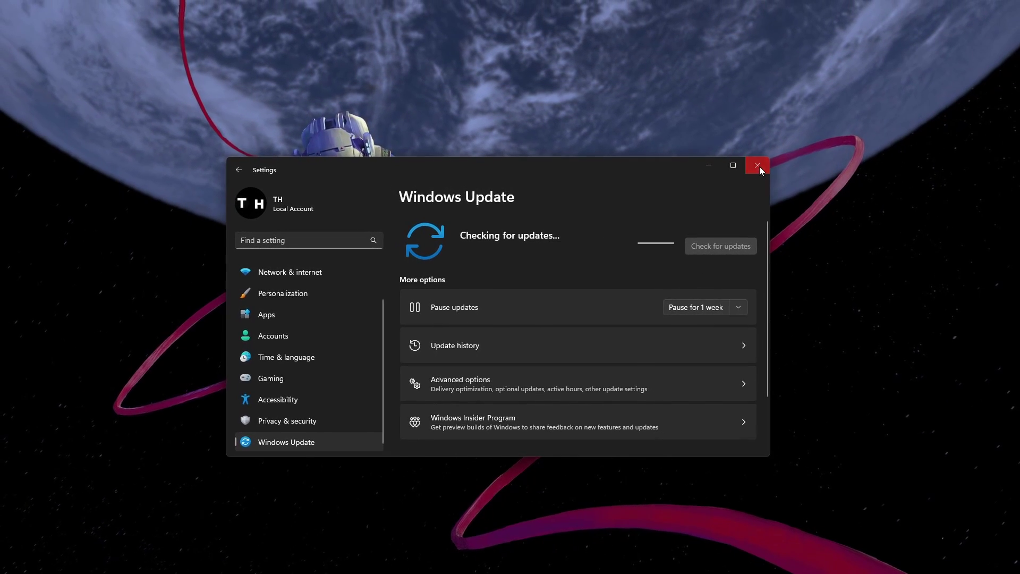
left_click(792, 148)
Launch Task Manager via 'task', centre the window, and sort processes by memory usage
key("super")
type("task")
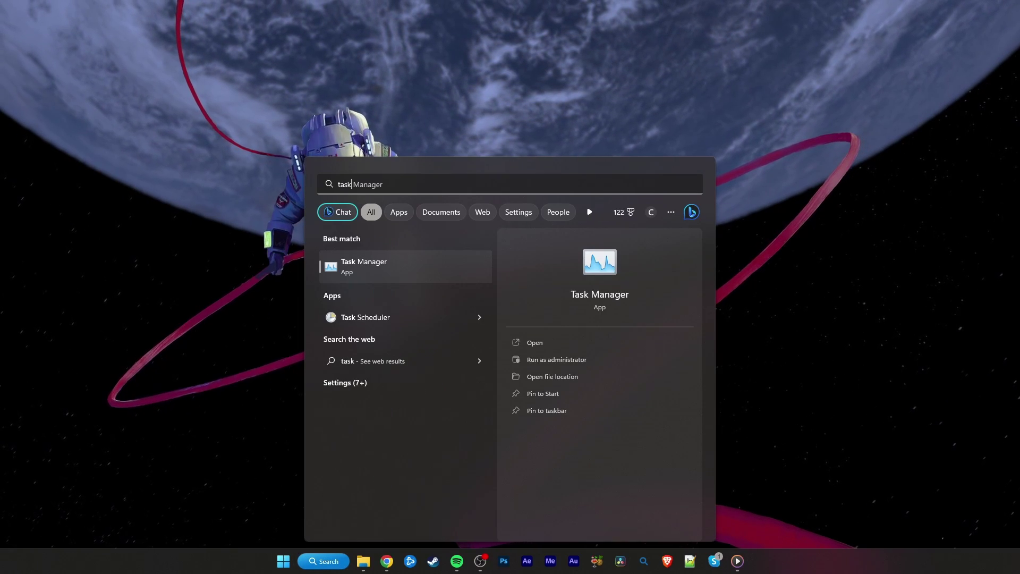
key("Return")
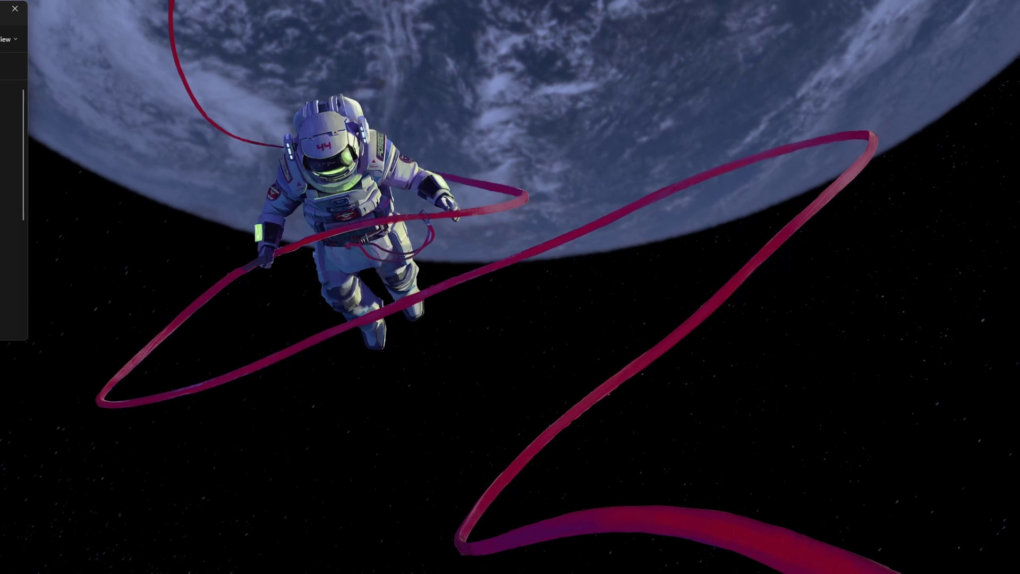
left_click_drag(3, 4, 652, 101)
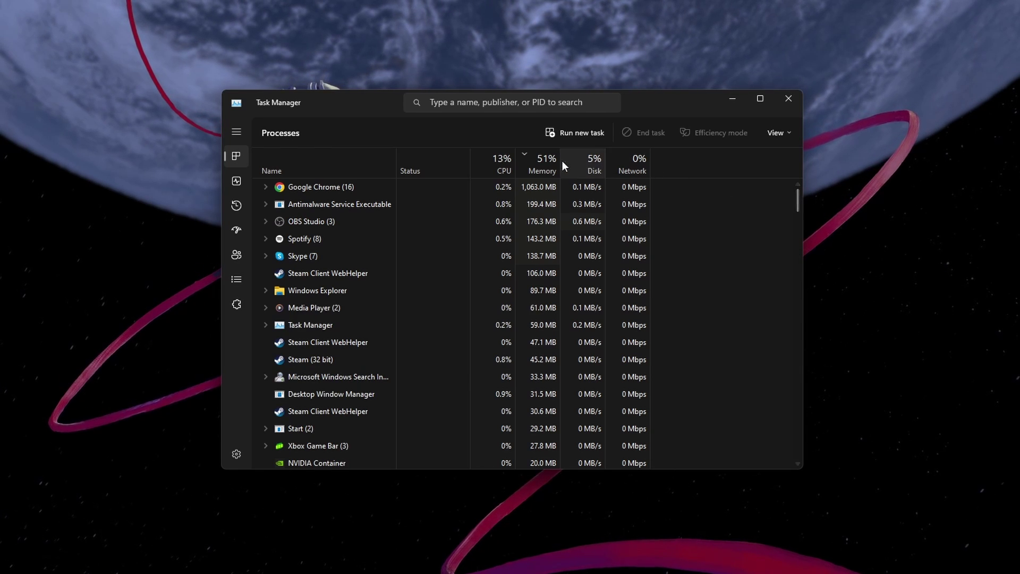
left_click(496, 161)
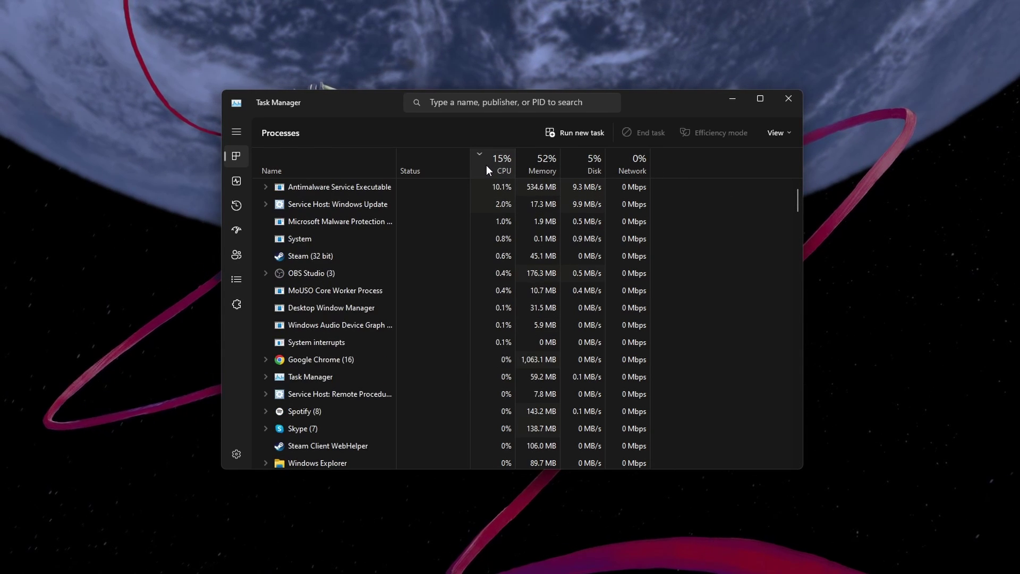
left_click(525, 160)
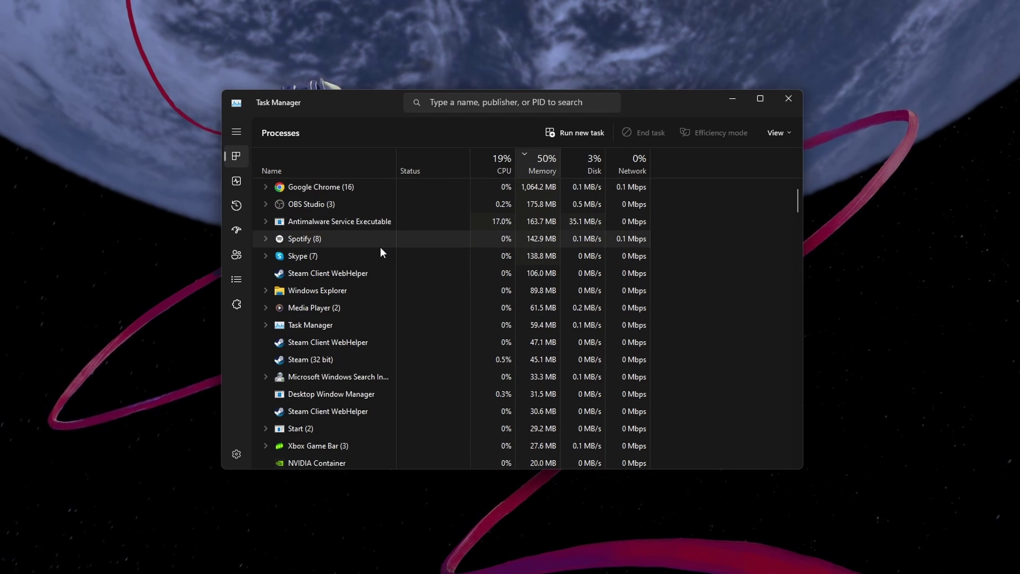
Inspect the actions for Skype, Spotify, OBS Studio and Steam Client WebHelper without ending any
right_click(364, 256)
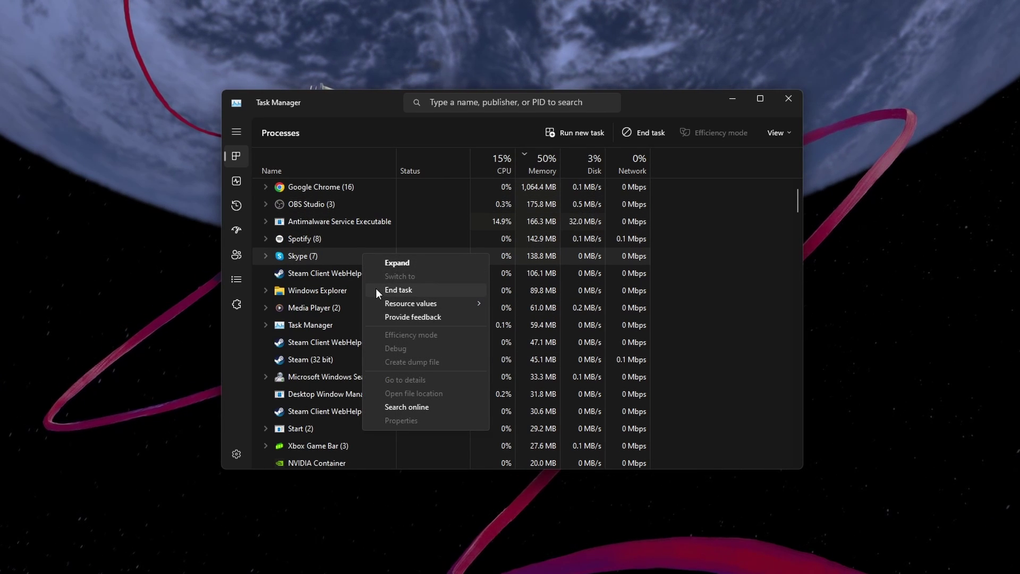
left_click(362, 242)
right_click(363, 242)
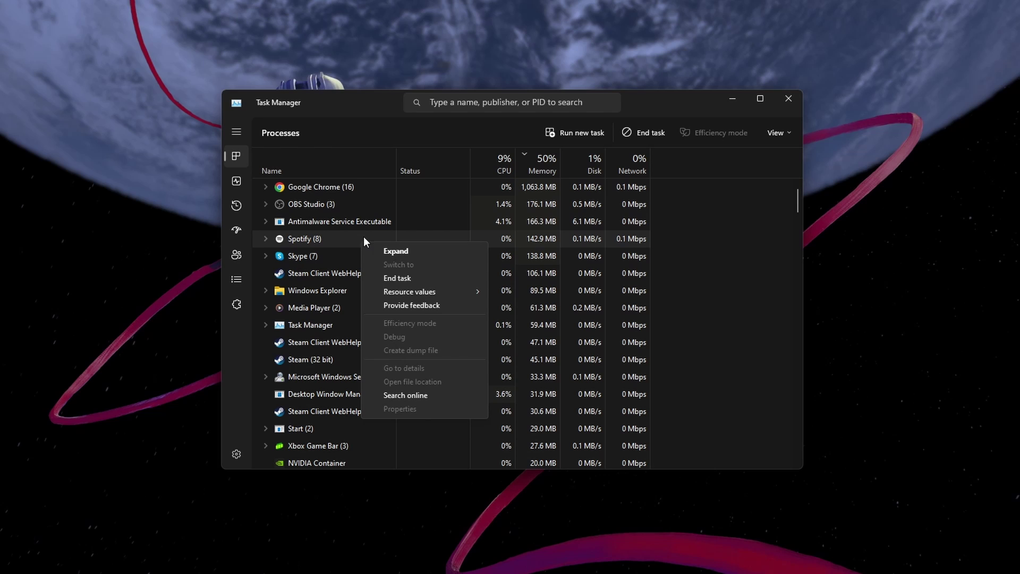
right_click(365, 204)
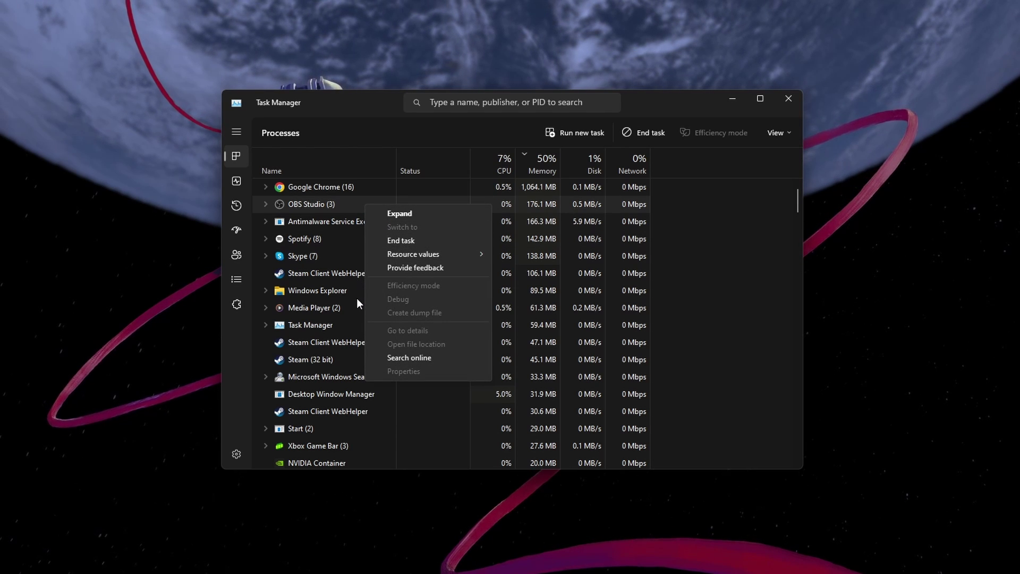
left_click(348, 273)
right_click(348, 273)
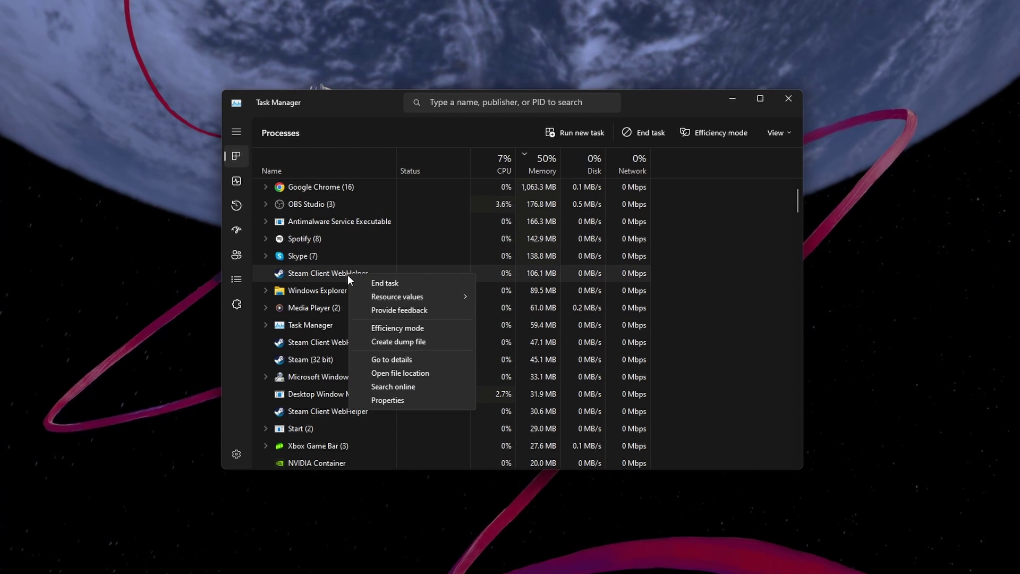
left_click(345, 273)
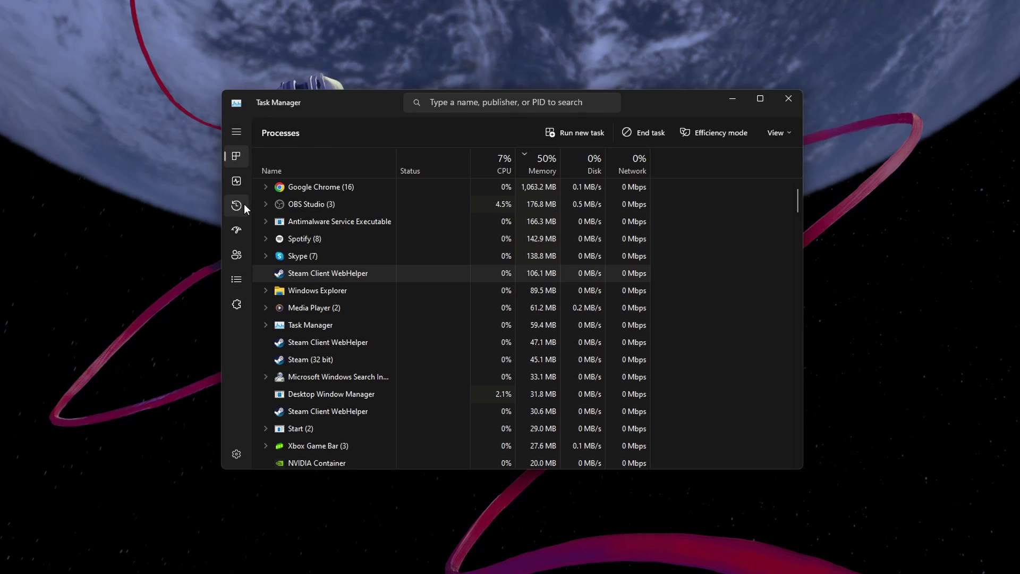
Review the Startup apps list and Radeon Software's startup options, leaving everything unchanged
left_click(239, 230)
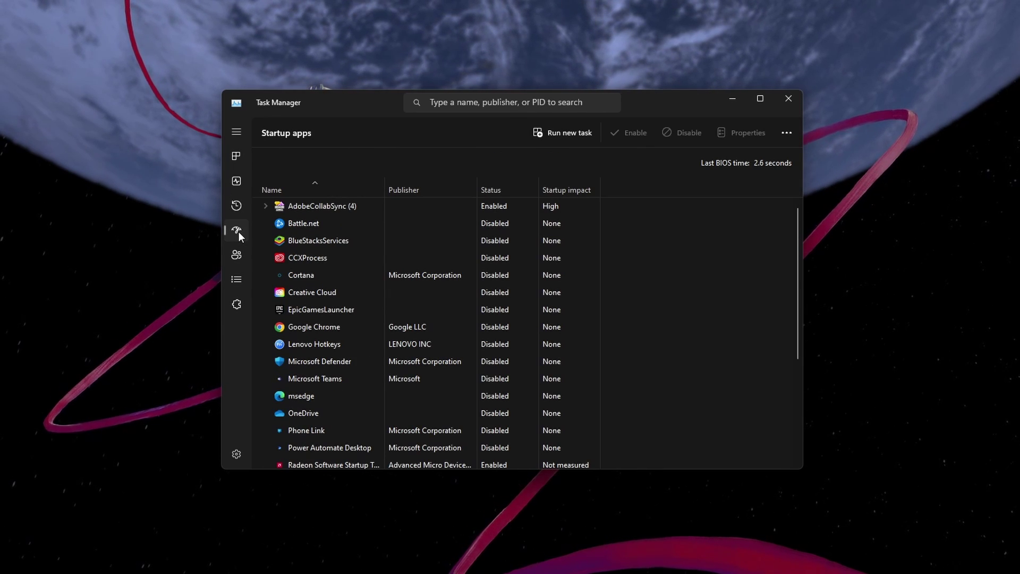
scroll(474, 330, "down", 3)
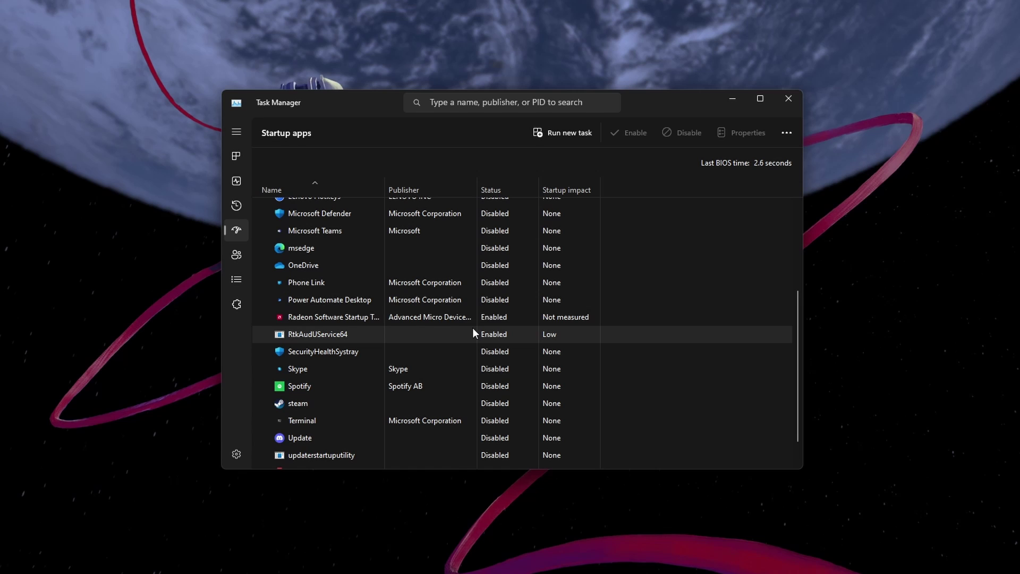
right_click(487, 317)
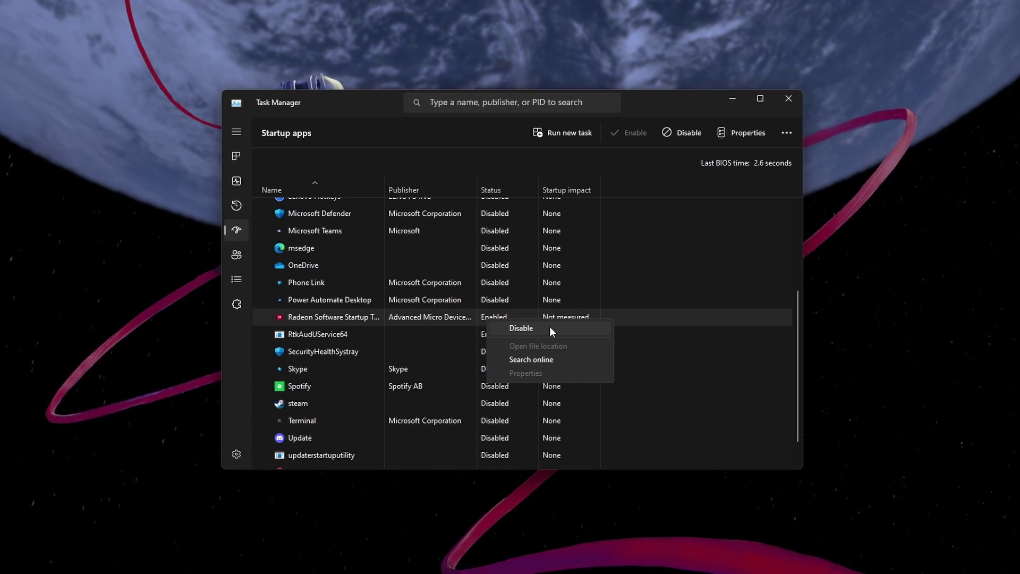
left_click(669, 337)
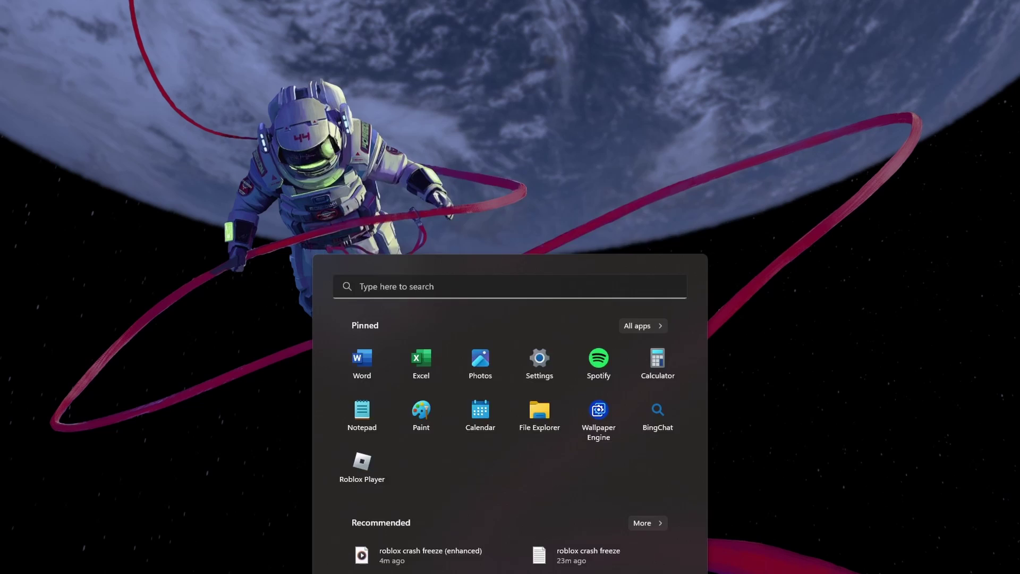
Search 'rob' and open Roblox Player's file location in File Explorer
type("rob")
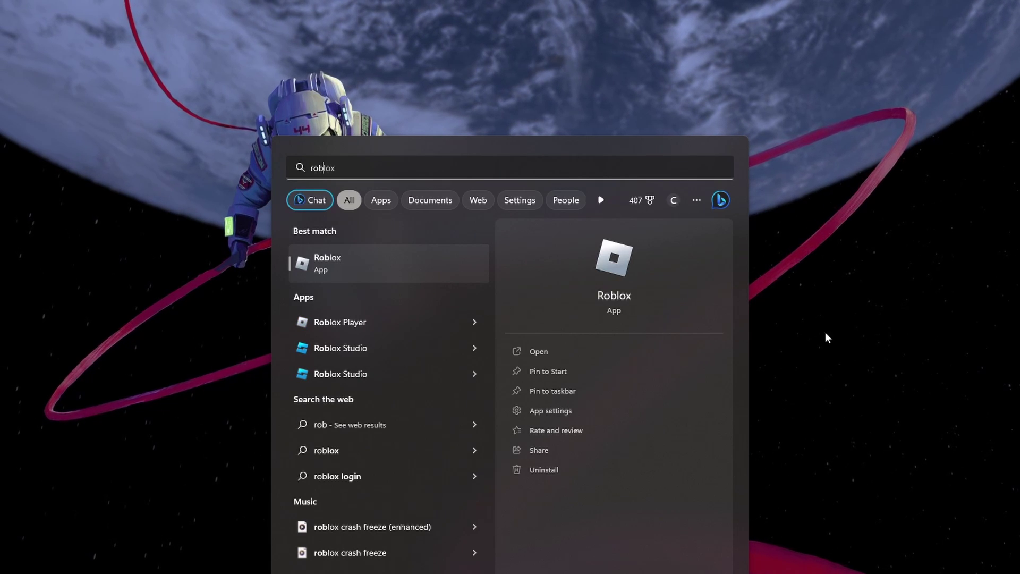
left_click(476, 322)
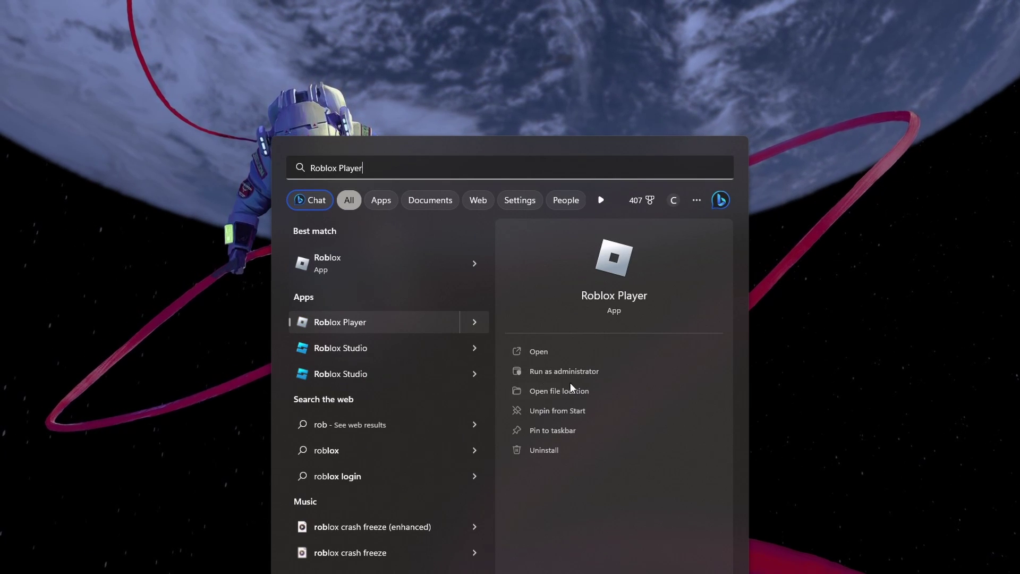
left_click(628, 394)
left_click_drag(533, 135, 479, 126)
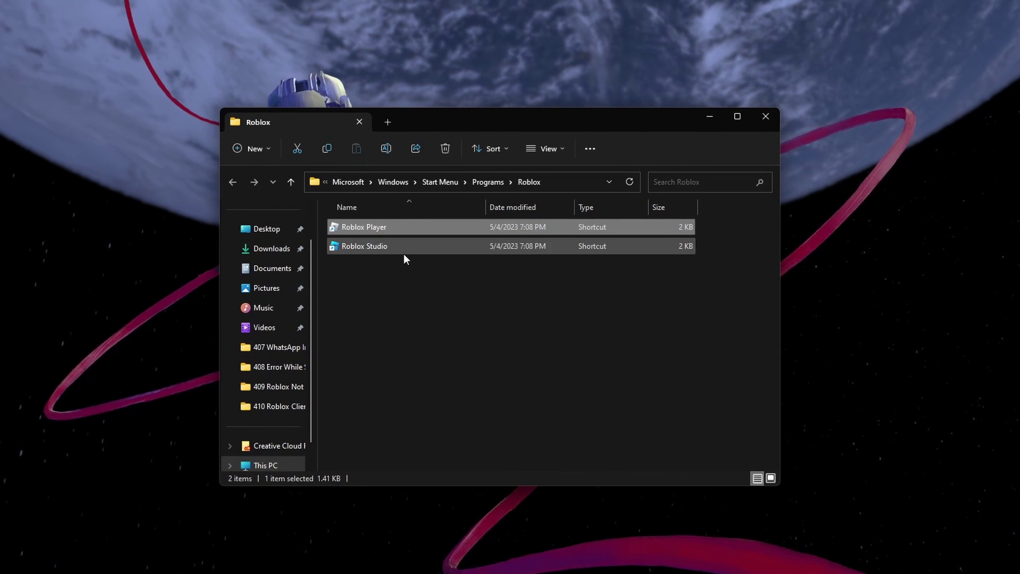
Bring up the Properties dialog for the Roblox Player shortcut
right_click(413, 227)
left_click(479, 406)
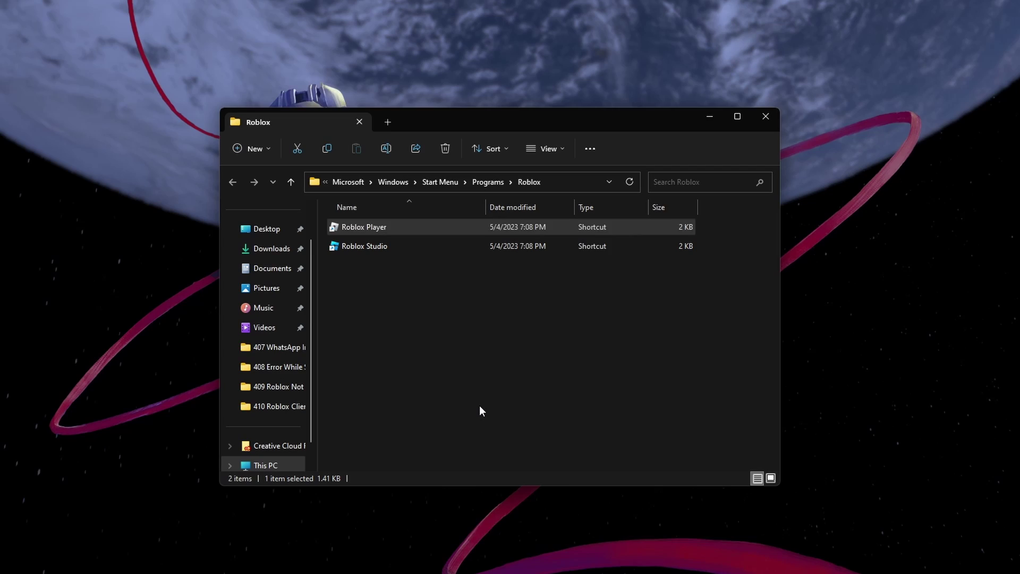
left_click(603, 127)
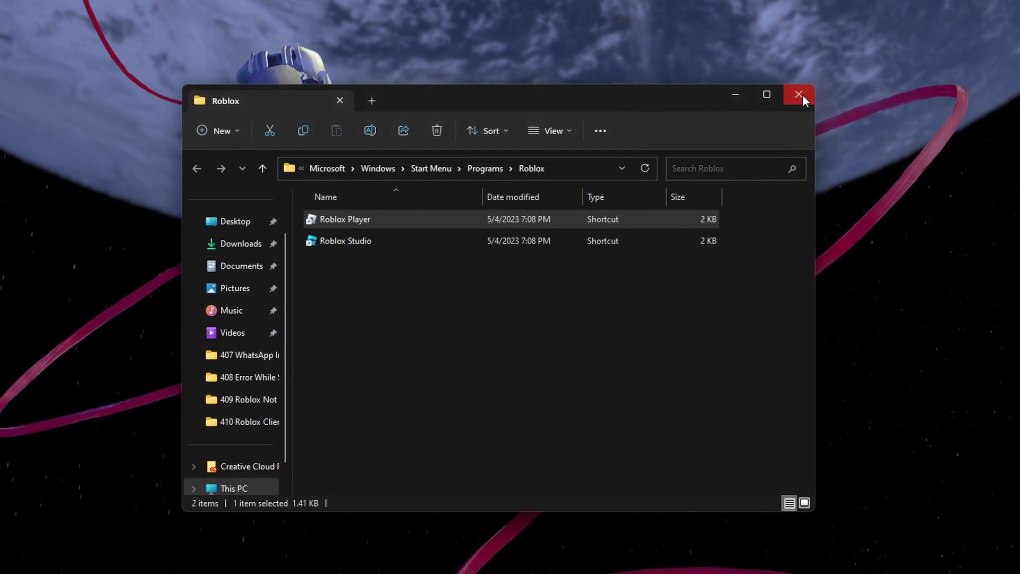
Enable compatibility mode for Windows 7 in Roblox Player Properties and apply it
left_click(799, 95)
left_click(580, 145)
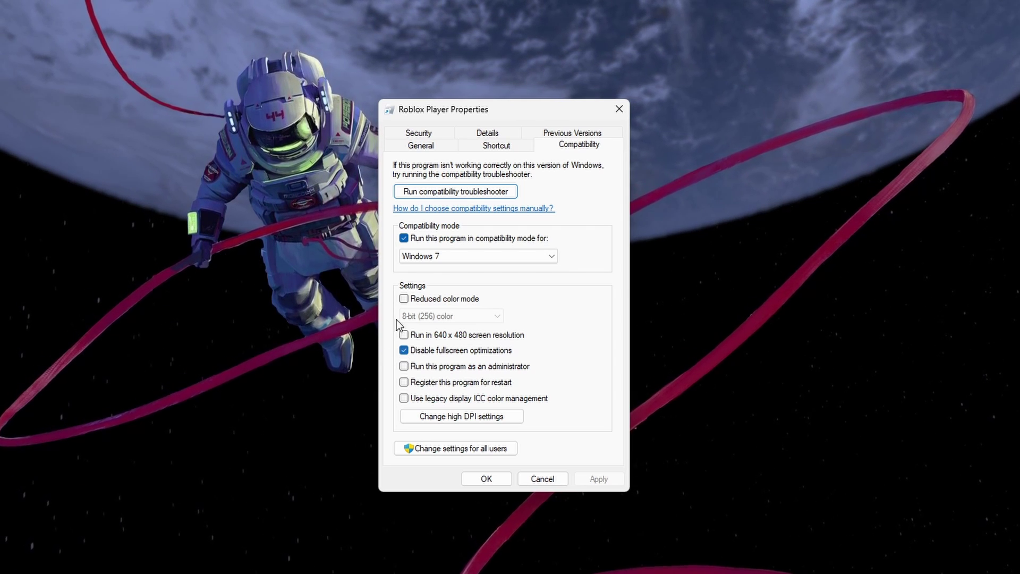
left_click(403, 239)
left_click(403, 239)
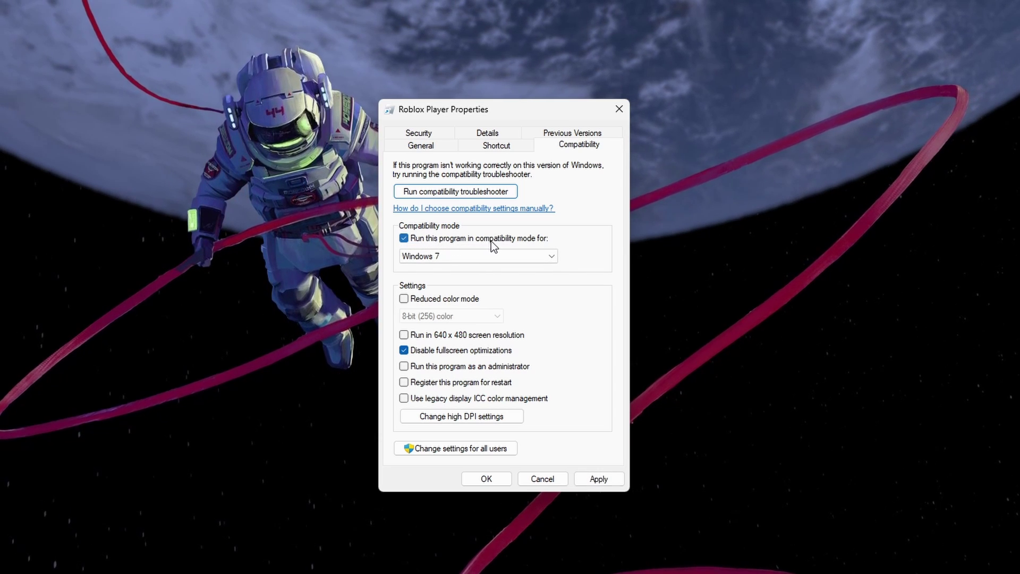
left_click(551, 256)
left_click(540, 329)
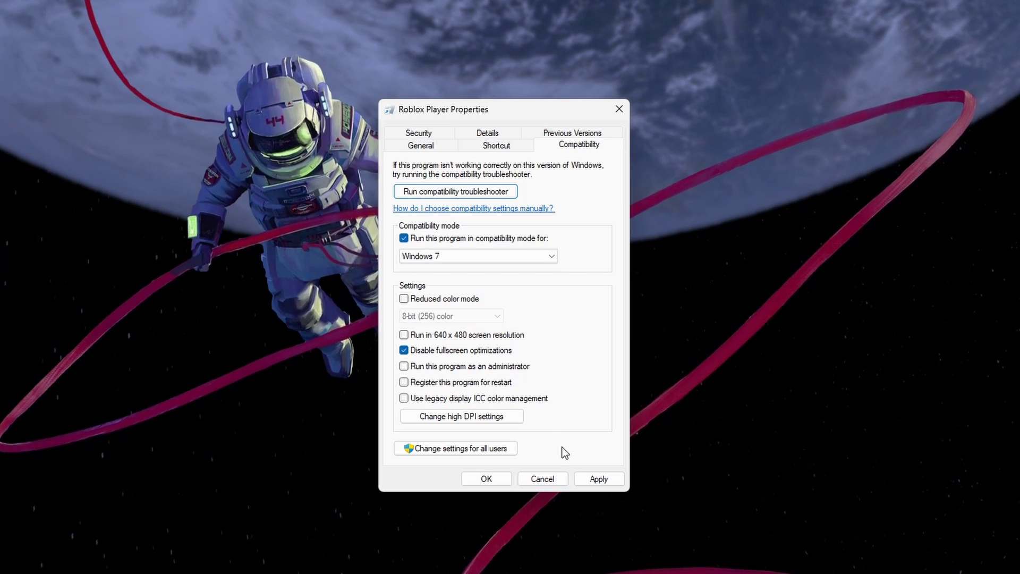
left_click(591, 478)
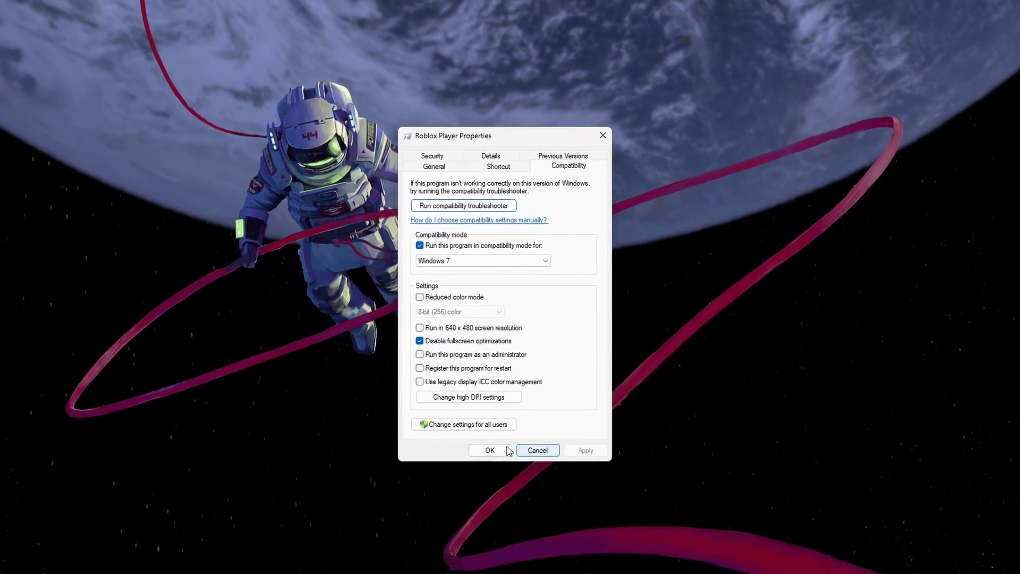